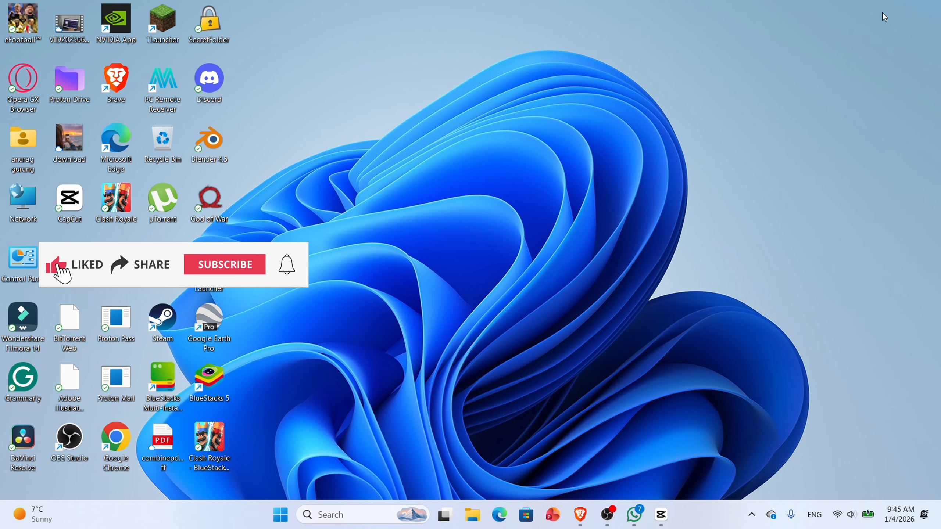
- Switch to CapCut and create a new project
{"action": "left_click", "coordinate": [664, 526]}
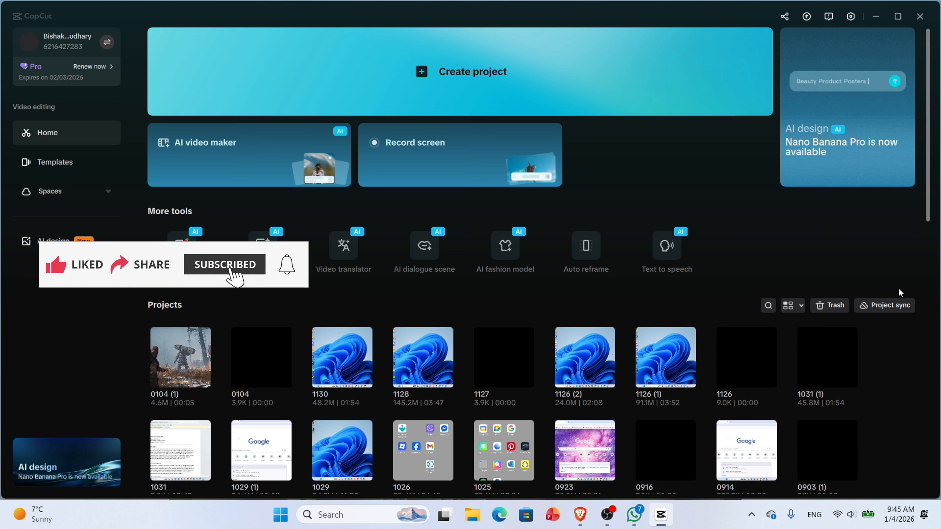
{"action": "left_click", "coordinate": [438, 68]}
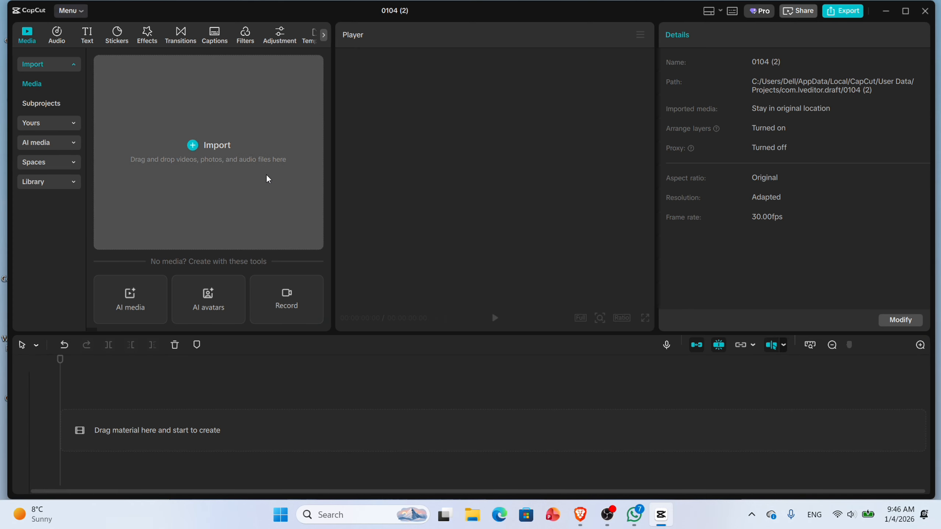
- Import the God of War screenshot PNG from the Pictures folder into the project media
{"action": "left_click", "coordinate": [198, 150]}
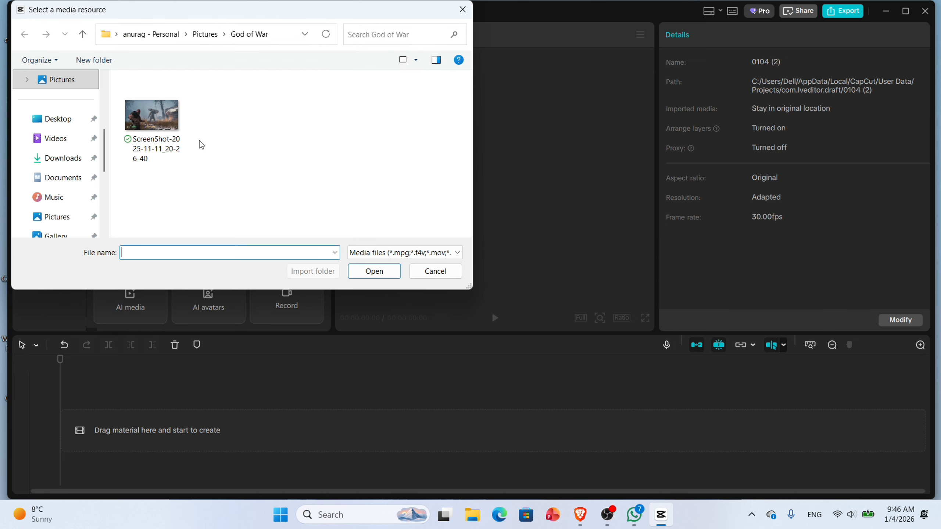
{"action": "left_click", "coordinate": [159, 134]}
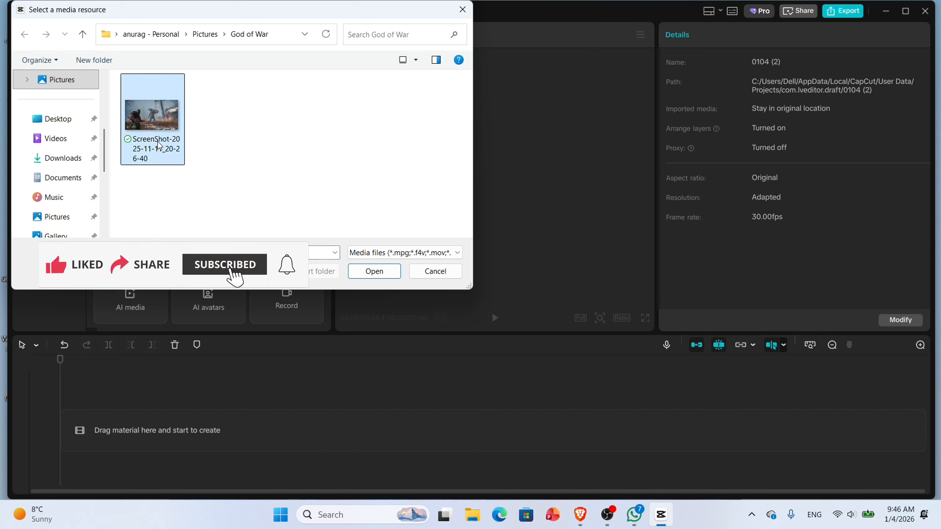
{"action": "left_click", "coordinate": [365, 272]}
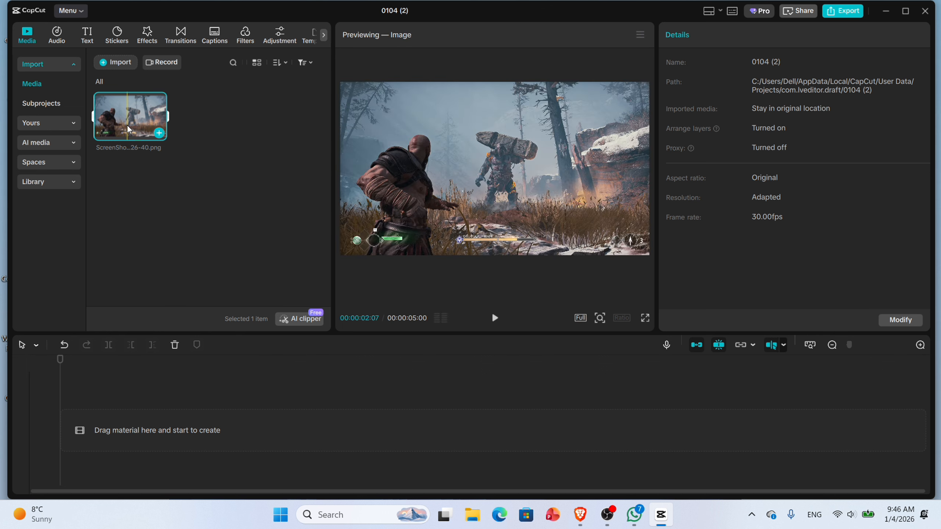
- Place the screenshot on the timeline and paste a copy of it onto a second track above
{"action": "left_click_drag", "start_coordinate": [128, 129], "coordinate": [127, 425]}
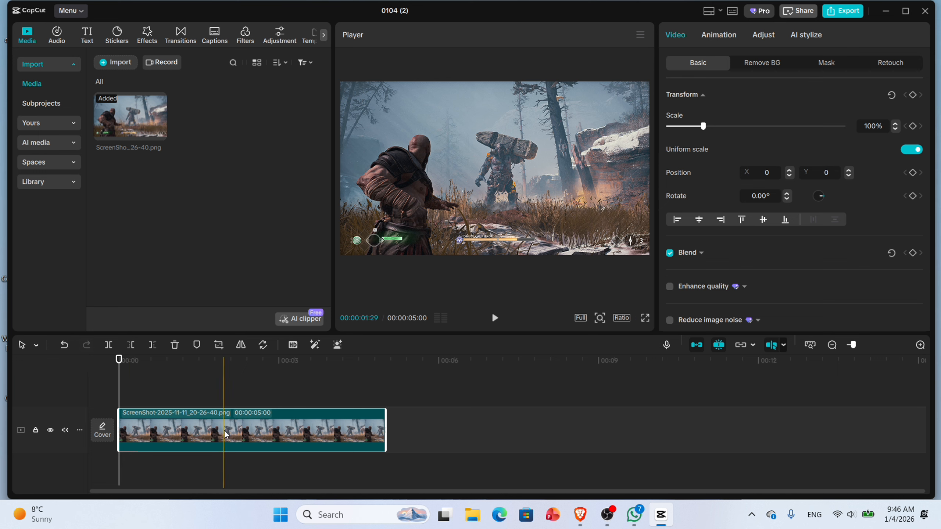
{"action": "right_click", "coordinate": [279, 429]}
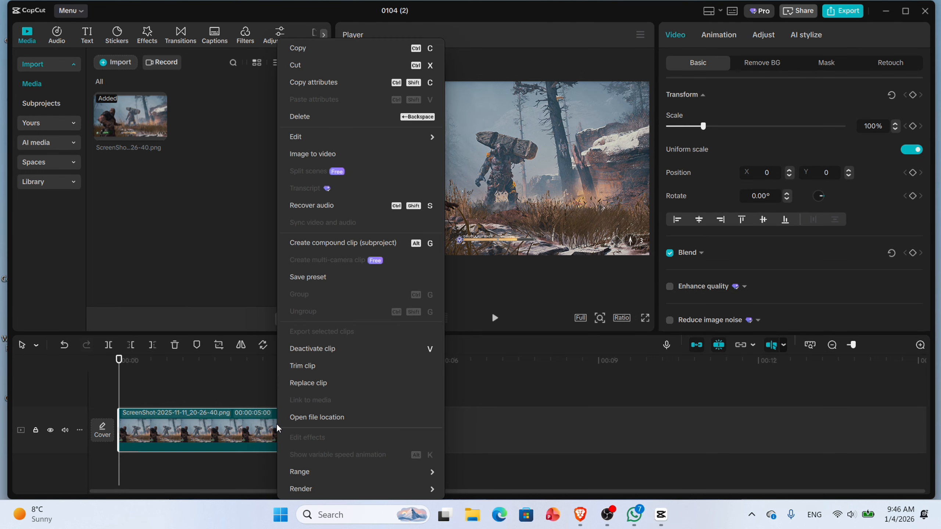
{"action": "left_click", "coordinate": [321, 49]}
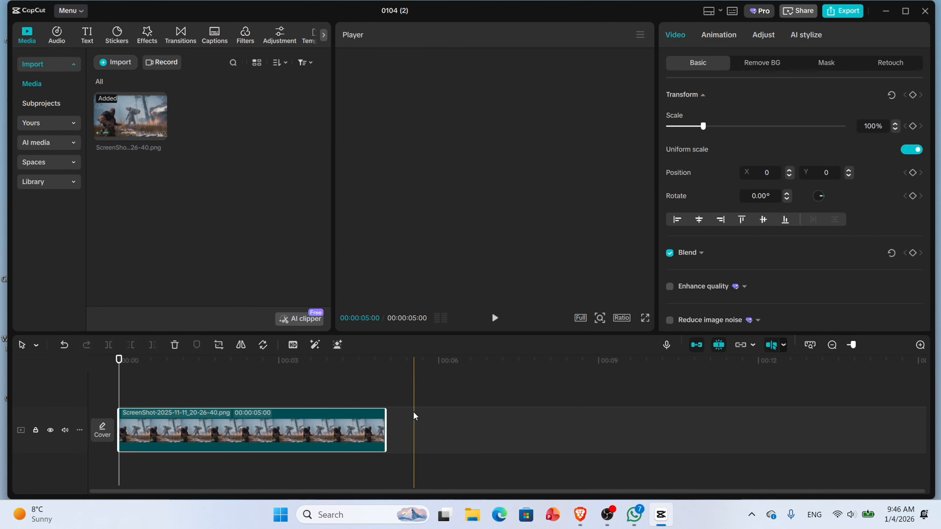
{"action": "right_click", "coordinate": [410, 429]}
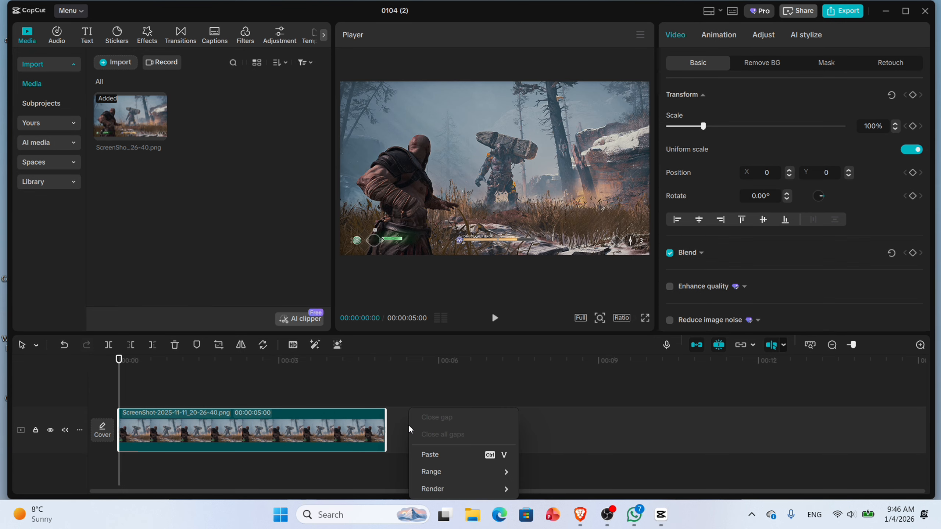
{"action": "left_click", "coordinate": [439, 462]}
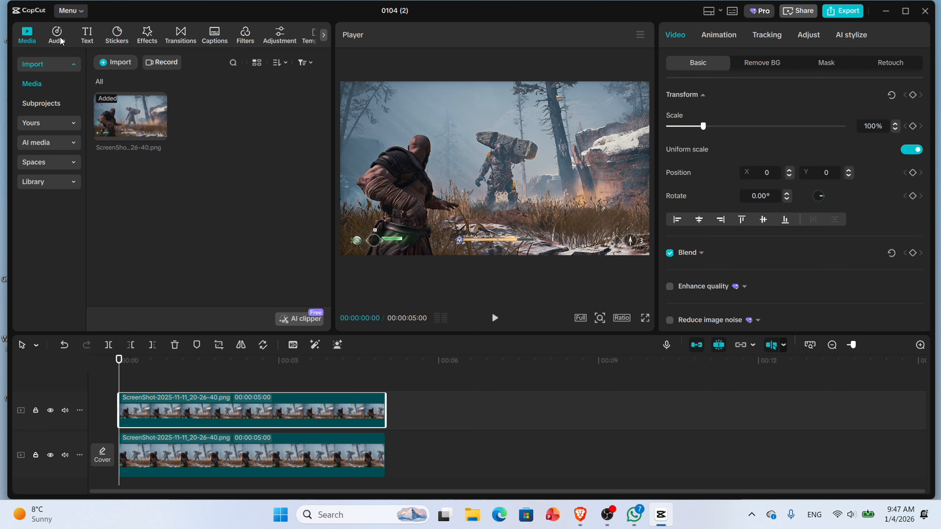
- Search effects for "blur", add the Blur video effect above the clips, and extend it to the clip's 5-second end
{"action": "left_click", "coordinate": [147, 37]}
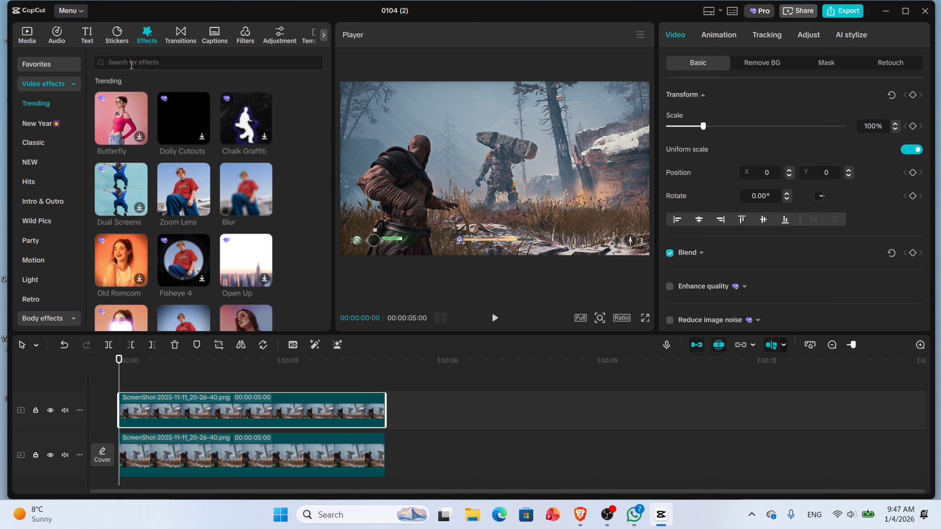
{"action": "left_click", "coordinate": [131, 62]}
{"action": "type", "text": "blur"}
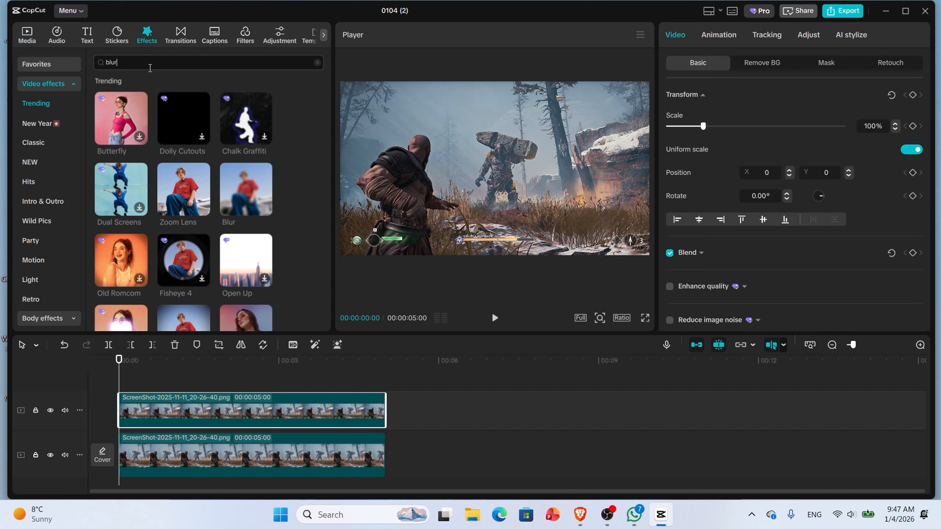
{"action": "key", "text": "Return"}
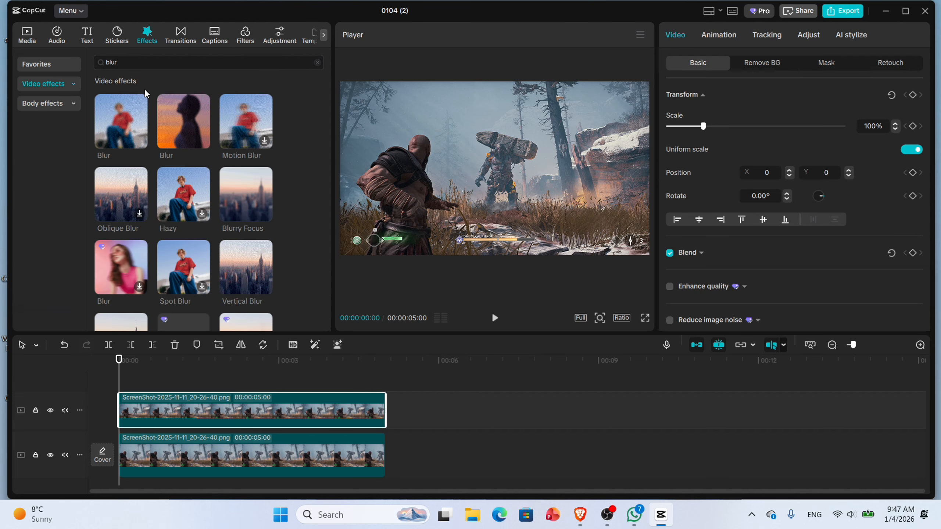
{"action": "mouse_move", "coordinate": [135, 129]}
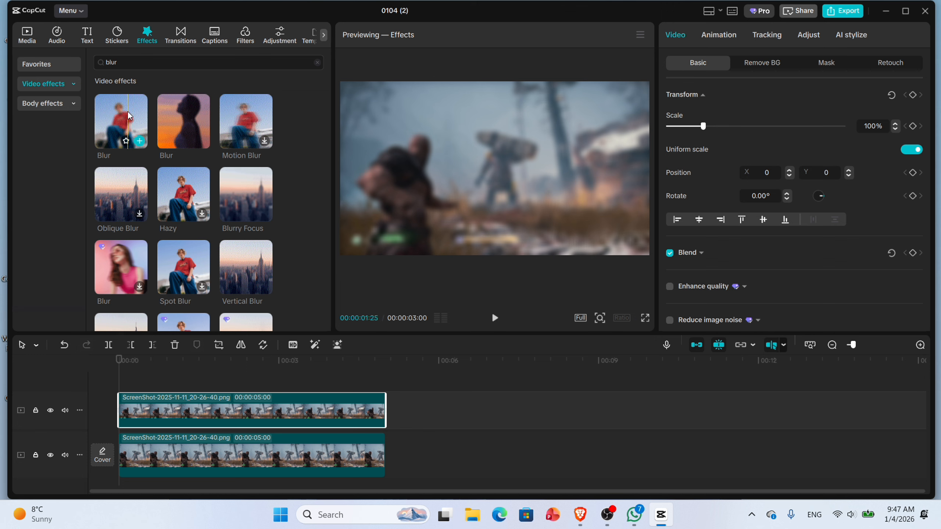
{"action": "left_click", "coordinate": [129, 116]}
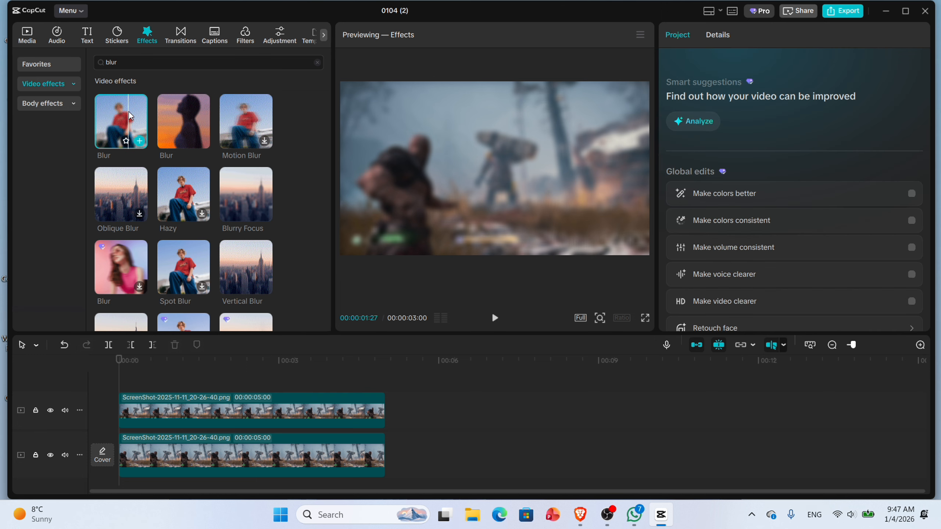
{"action": "left_click_drag", "start_coordinate": [130, 116], "coordinate": [124, 383]}
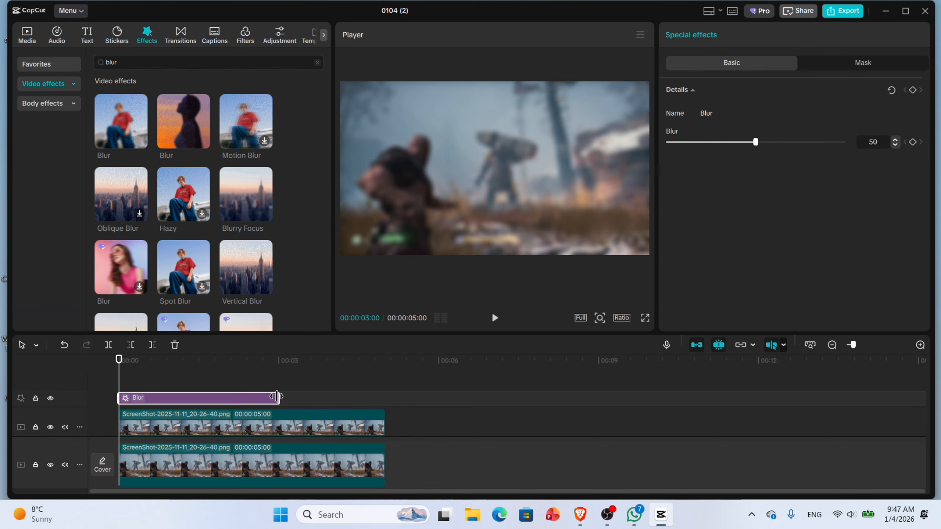
{"action": "left_click_drag", "start_coordinate": [275, 397], "coordinate": [383, 410]}
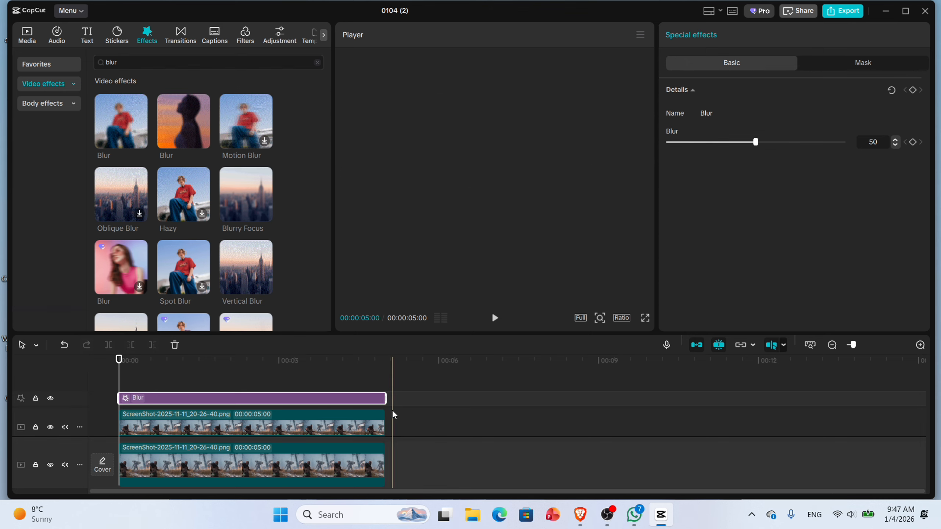
- Select the Blur effect with the top clip and combine them into a compound clip
{"action": "left_click", "coordinate": [396, 427]}
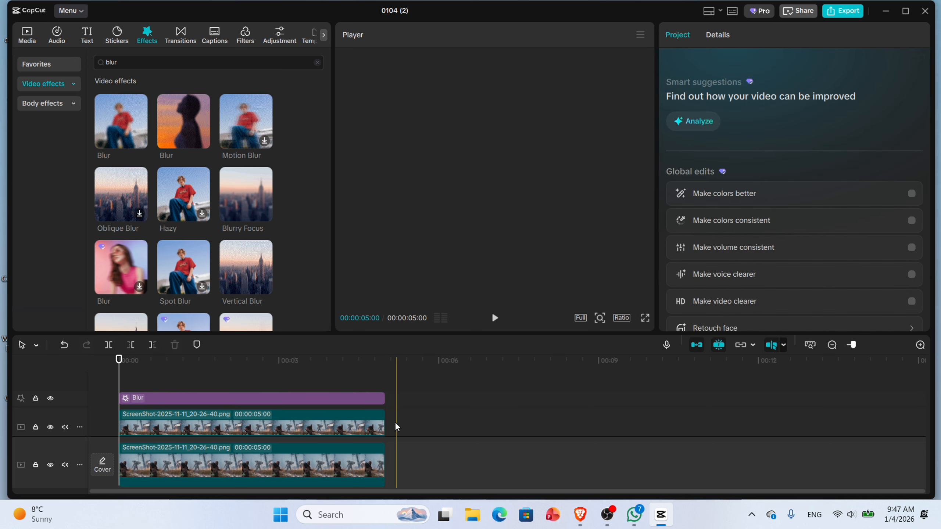
{"action": "left_click", "coordinate": [382, 425]}
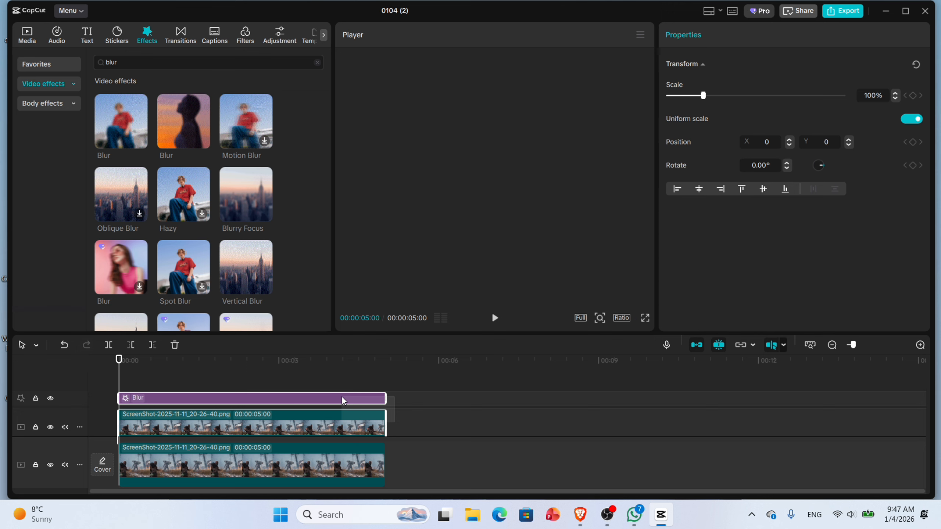
{"action": "right_click", "coordinate": [343, 399]}
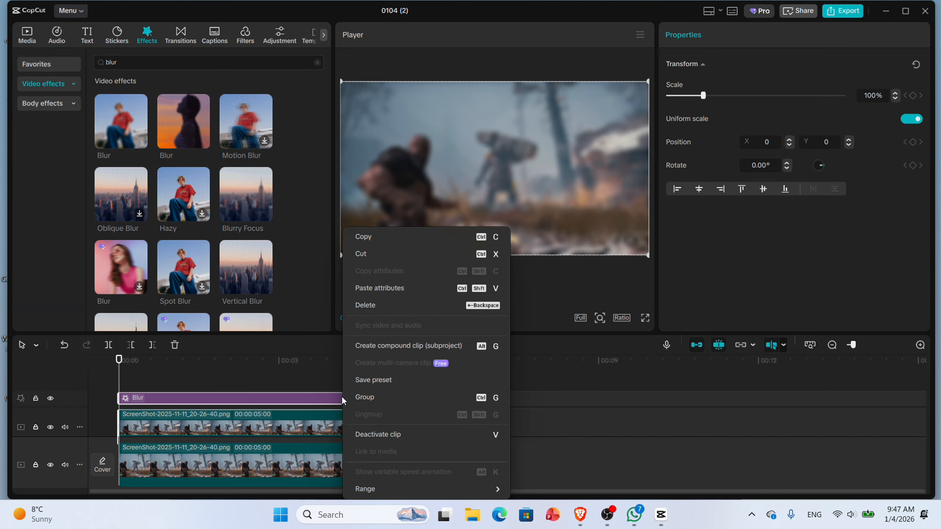
{"action": "left_click", "coordinate": [388, 348]}
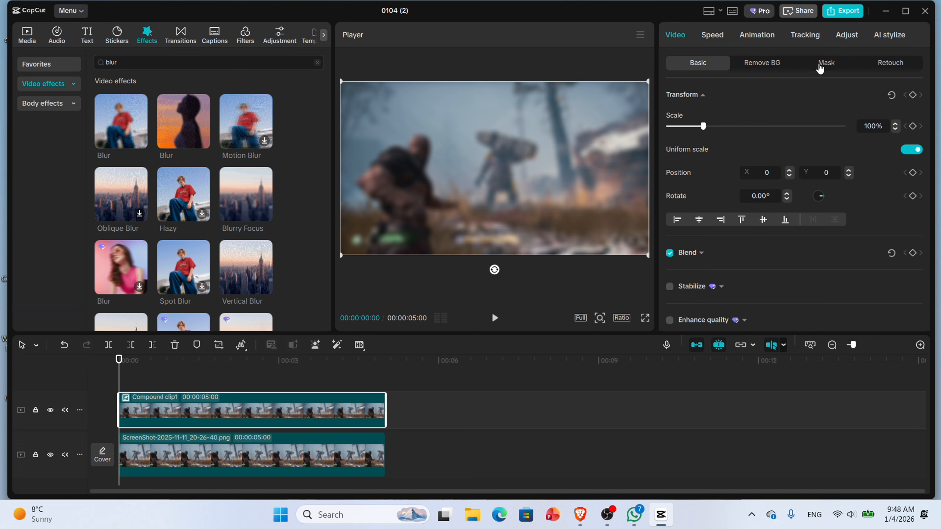
- Add a Circle mask to the compound clip, then move and shrink it over the character's head
{"action": "left_click", "coordinate": [826, 68]}
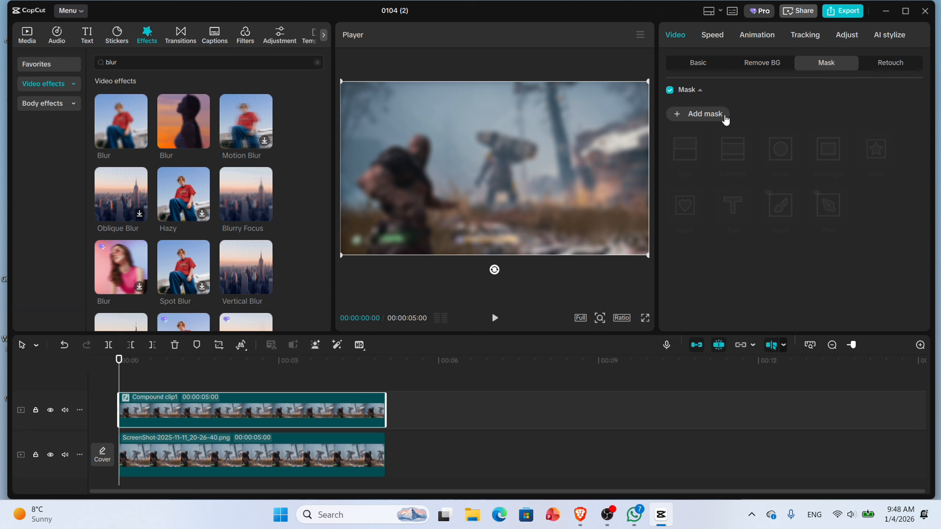
{"action": "left_click", "coordinate": [718, 114]}
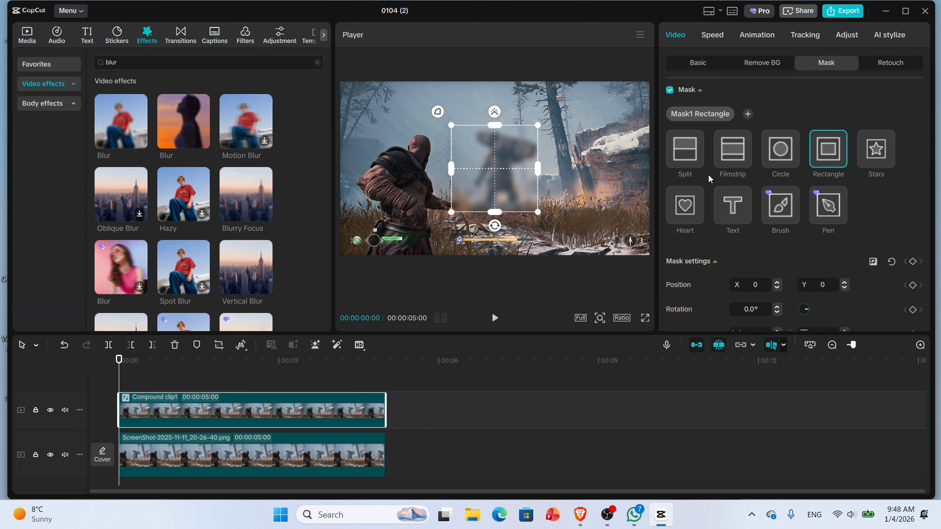
{"action": "left_click", "coordinate": [783, 160]}
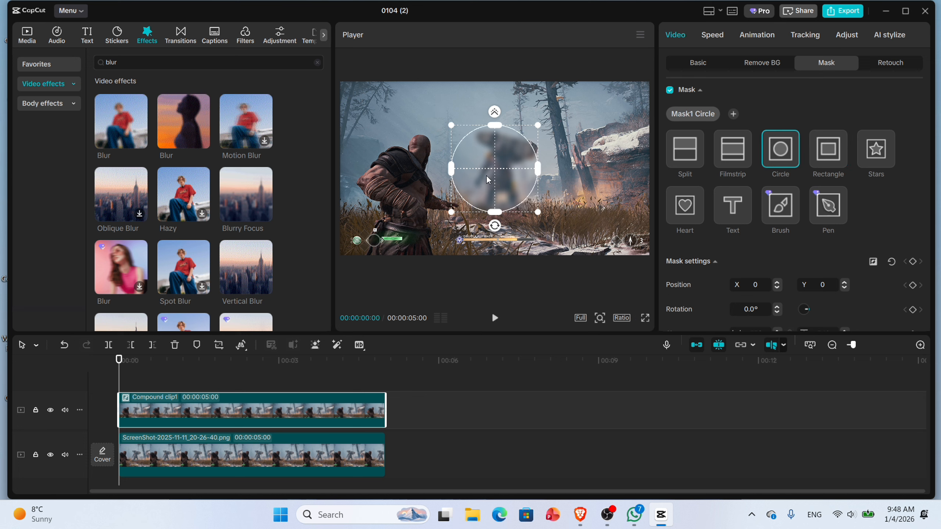
{"action": "left_click_drag", "start_coordinate": [487, 180], "coordinate": [406, 155]}
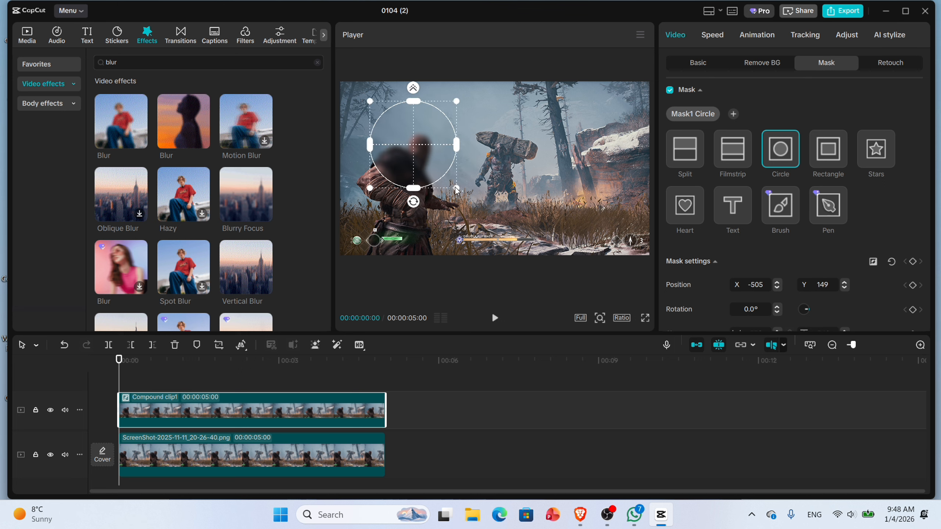
{"action": "left_click_drag", "start_coordinate": [459, 191], "coordinate": [439, 166]}
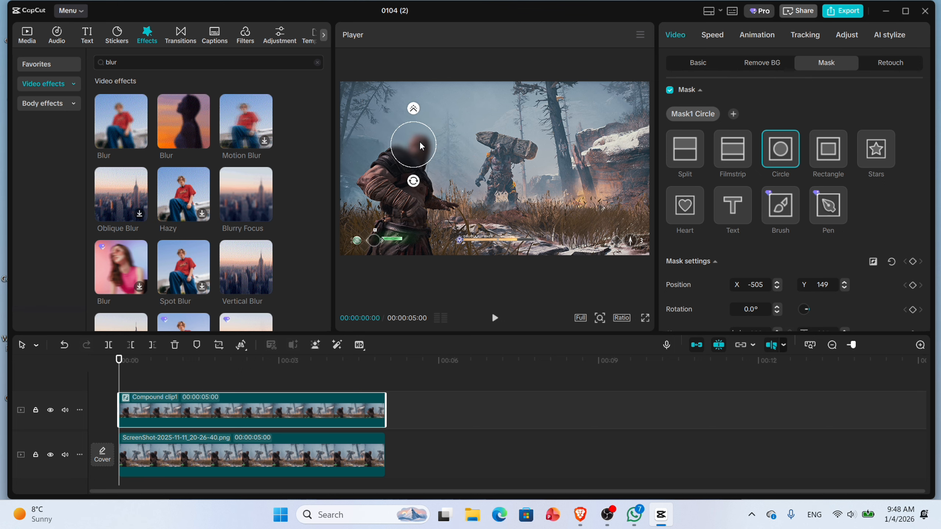
- Scrub the timeline to preview, then export the project at 1080P, H.264, mp4, 30fps
{"action": "left_click", "coordinate": [300, 388]}
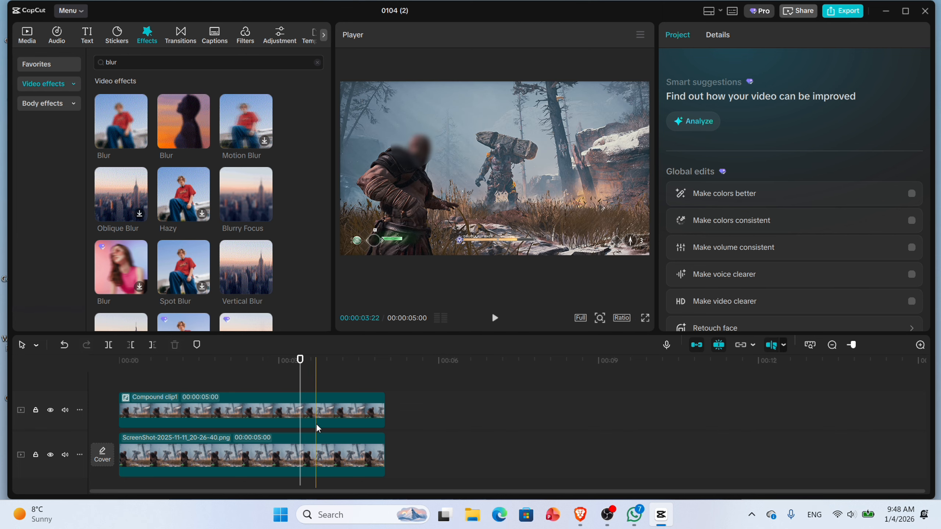
{"action": "left_click", "coordinate": [236, 380]}
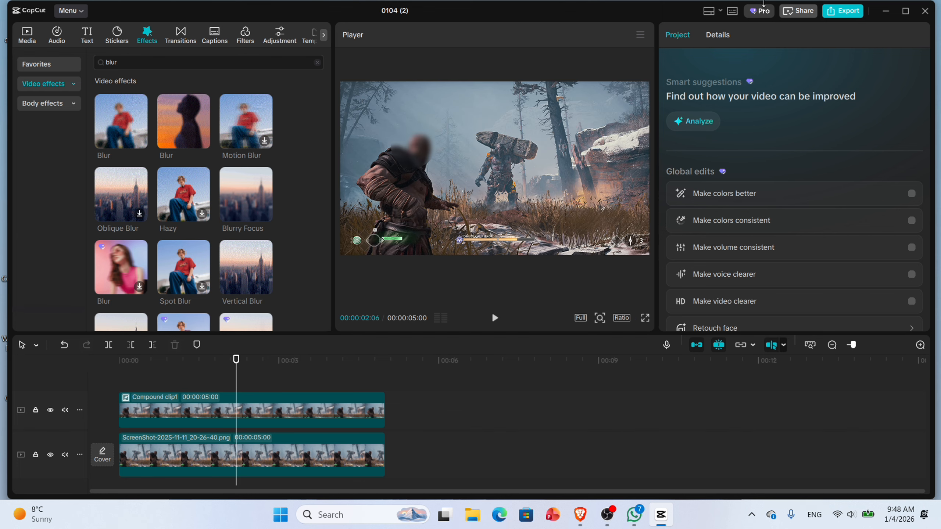
{"action": "left_click", "coordinate": [841, 11]}
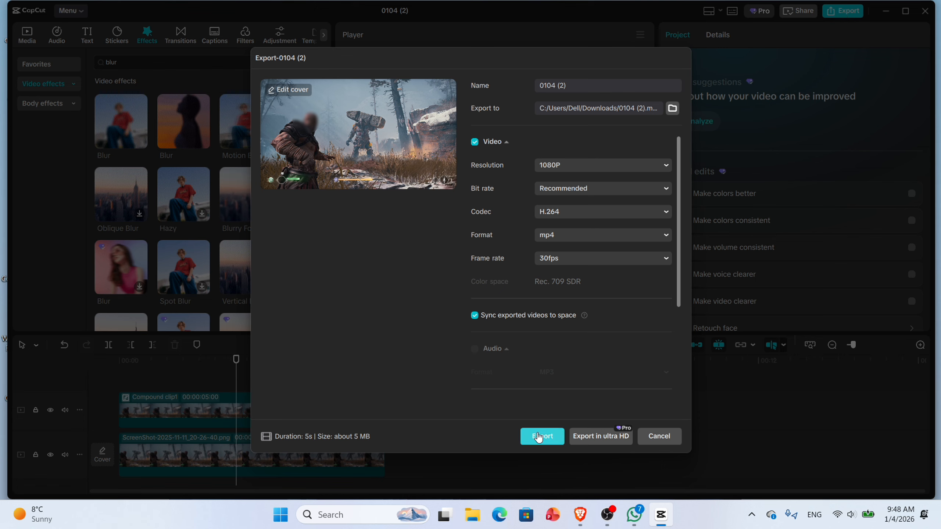
{"action": "left_click", "coordinate": [557, 444]}
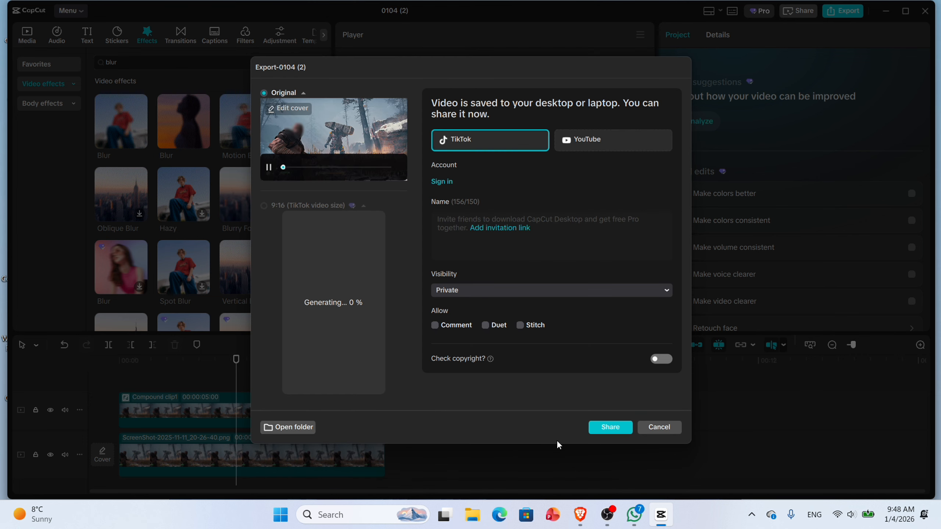